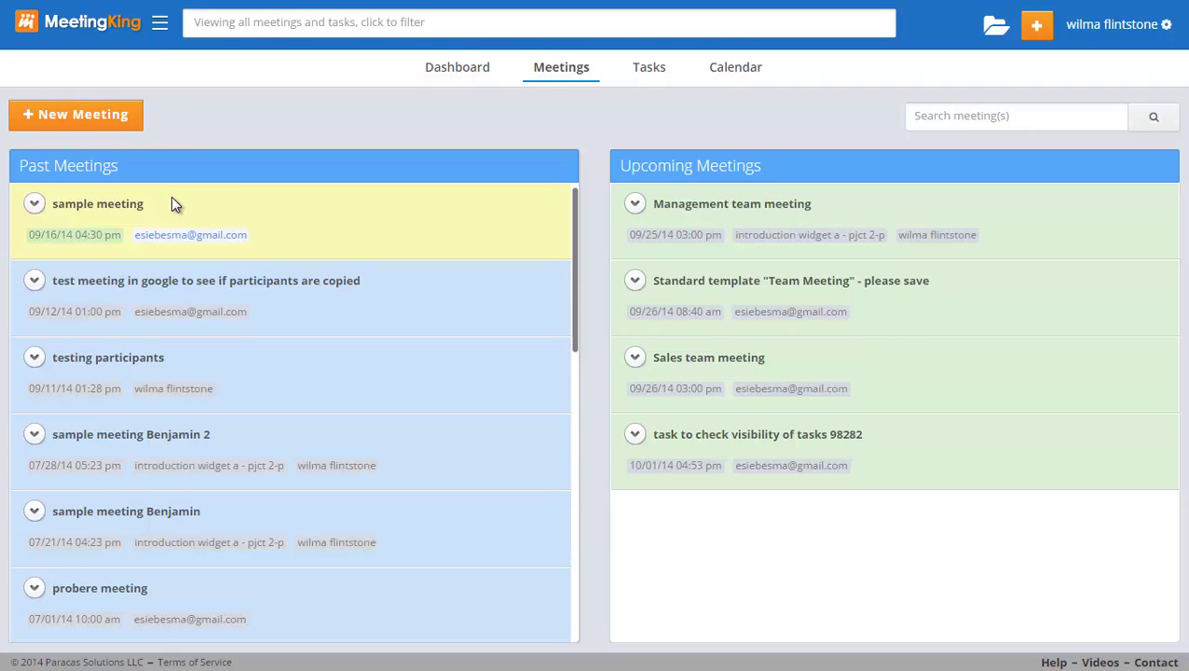
Preview the agenda and full details of sample meeting, then return to the meetings list.
scroll(336, 443, down, 4)
scroll(335, 442, down, 12)
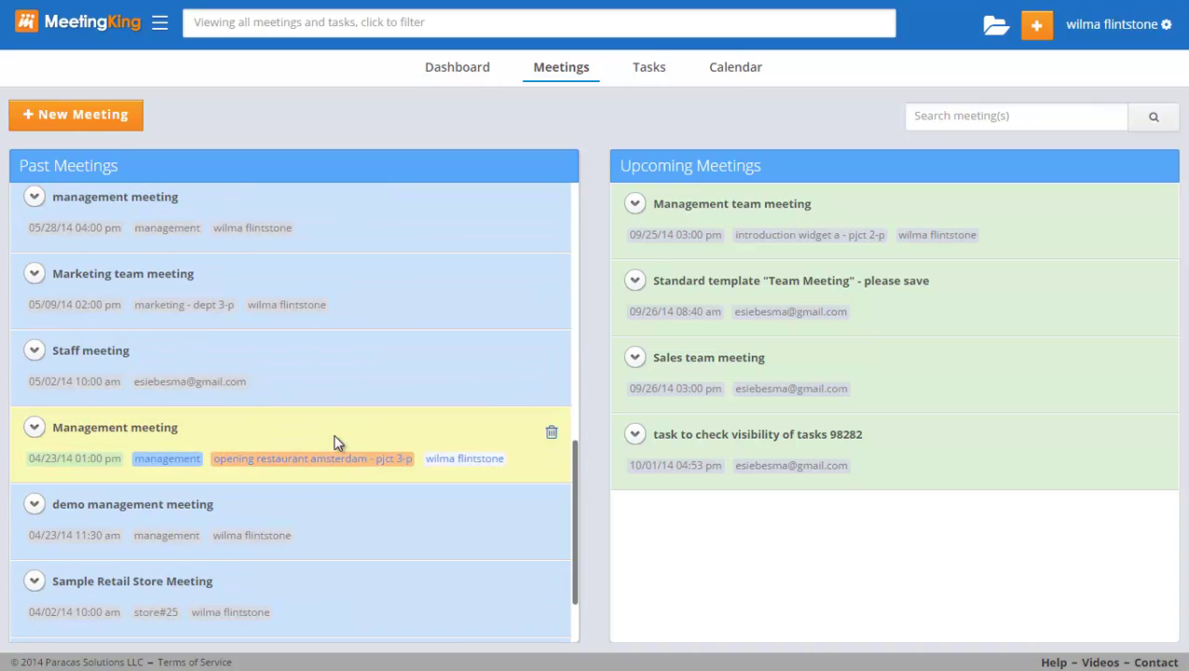
scroll(335, 443, up, 2)
scroll(335, 443, up, 14)
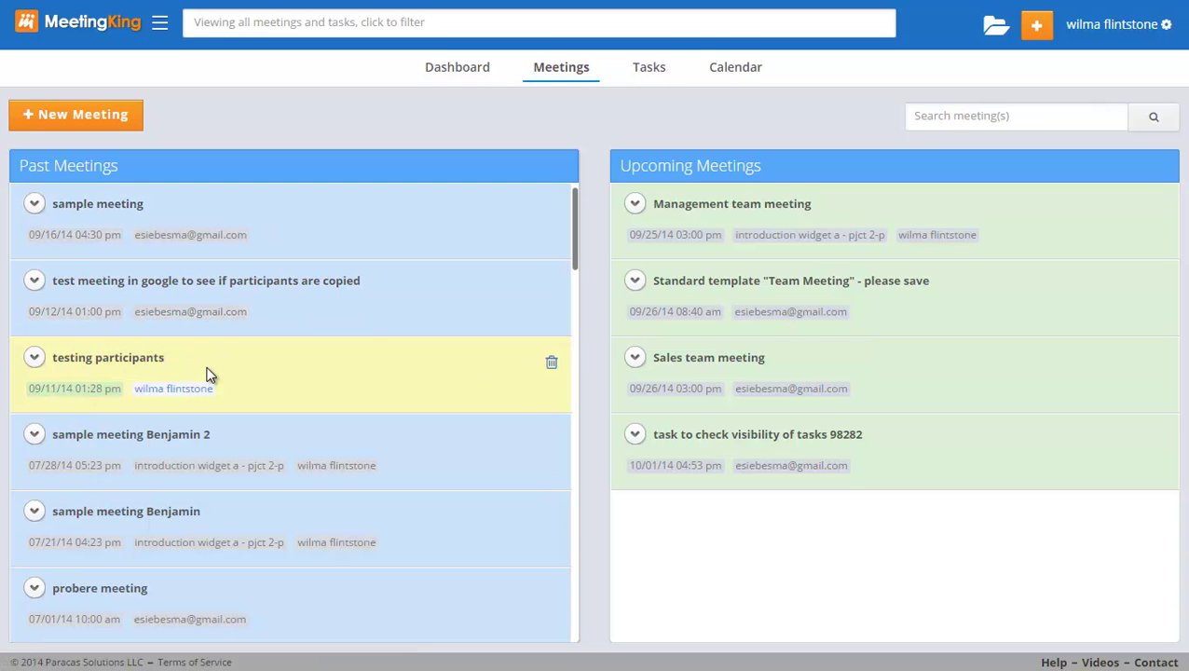
click(34, 205)
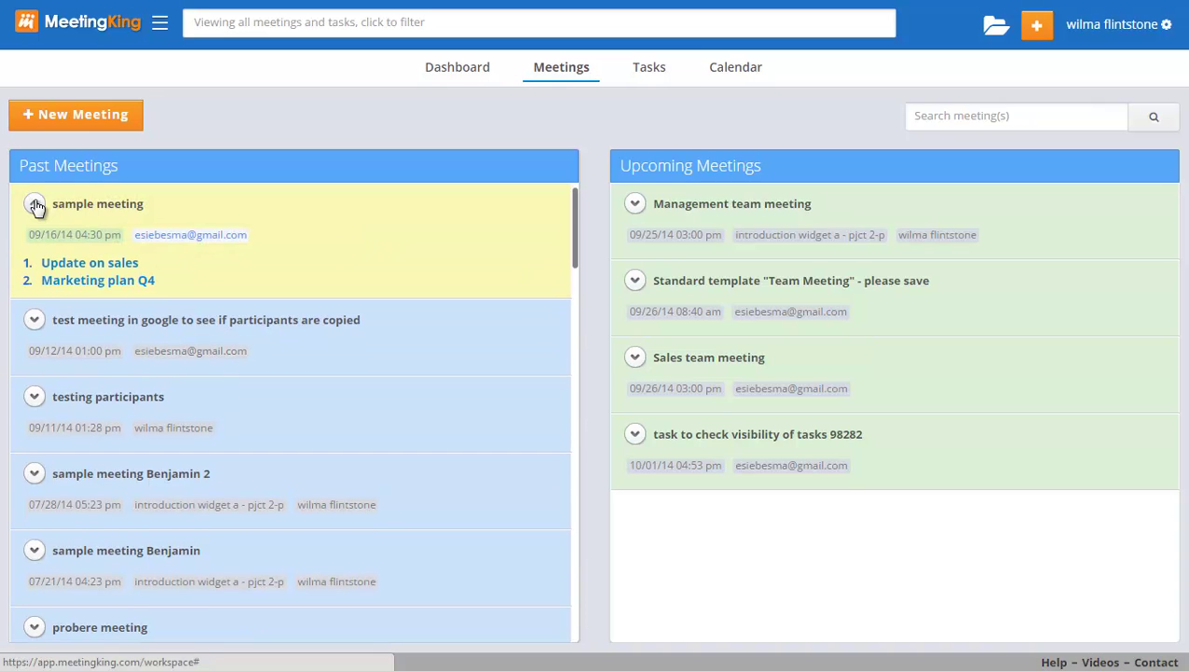
click(86, 207)
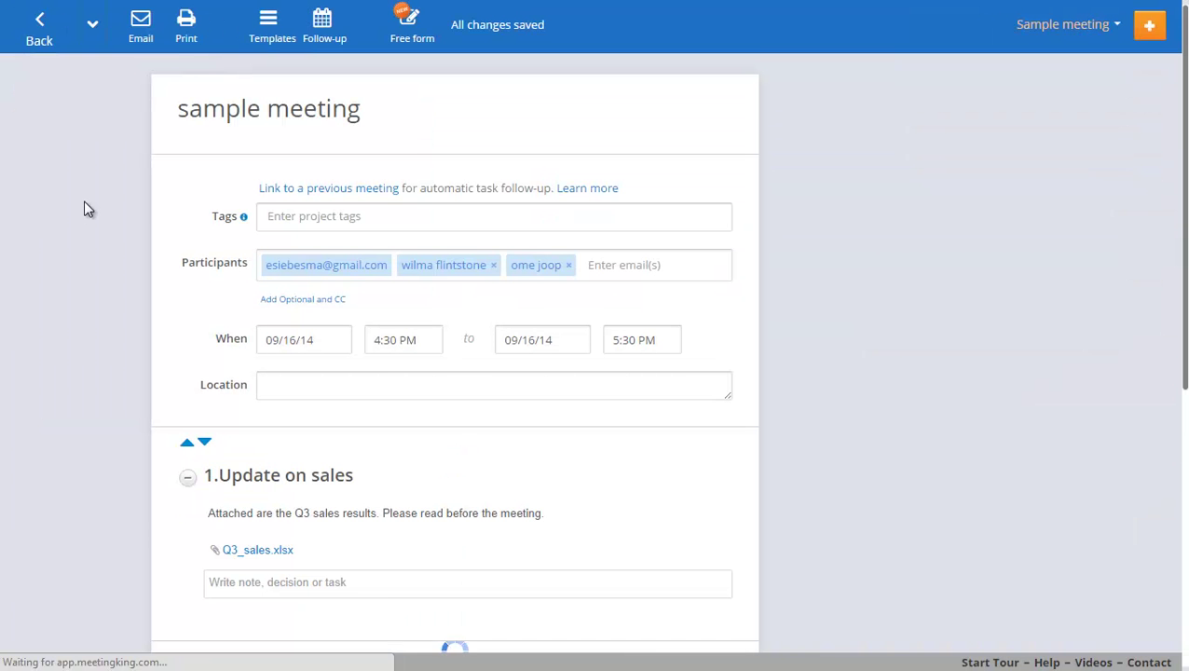
scroll(380, 261, down, 5)
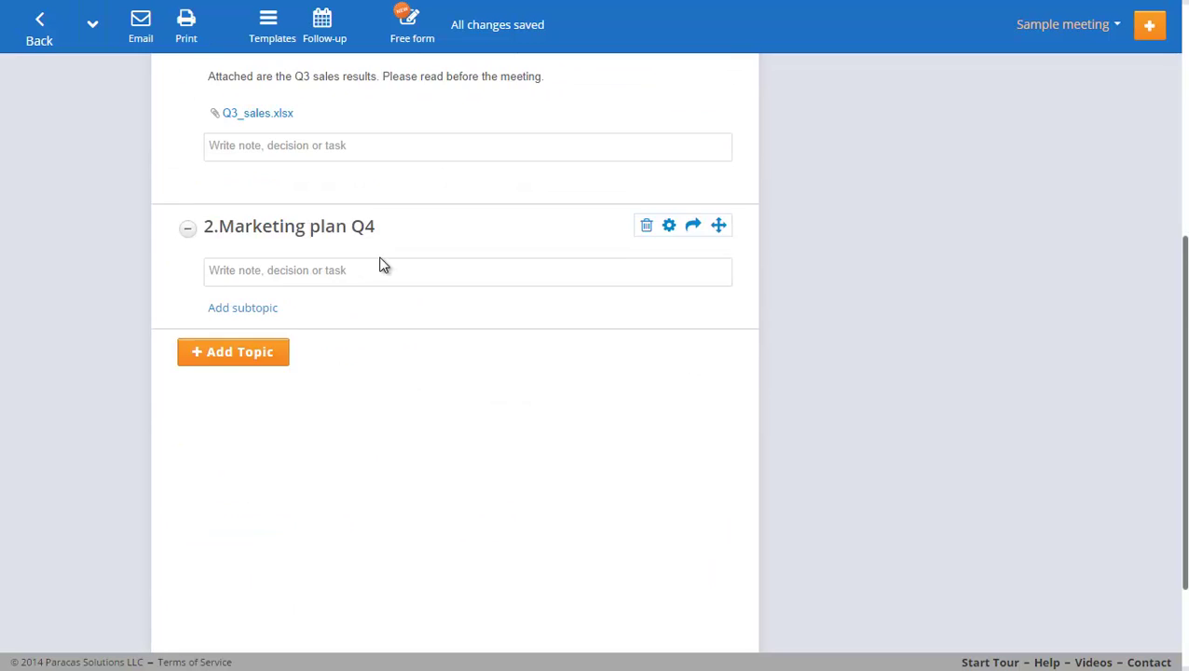
scroll(379, 265, up, 5)
click(39, 26)
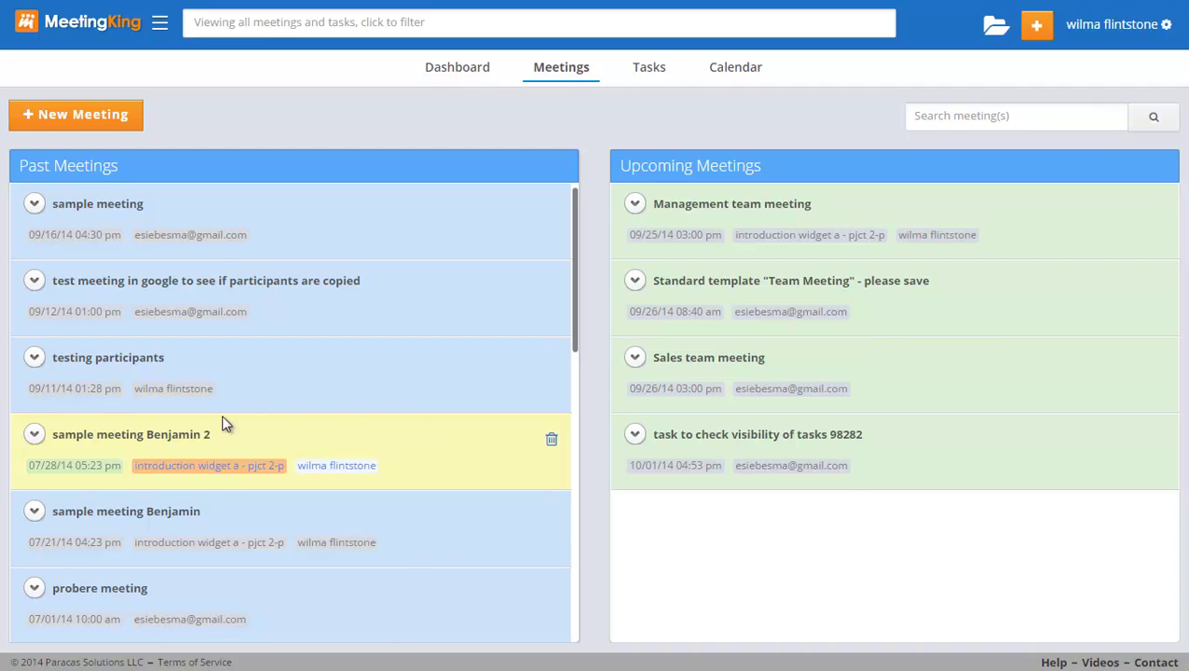
Filter meetings by the 'introduction widget a - pjct 2-p' tag, clear it, and show the Tasks board.
click(213, 475)
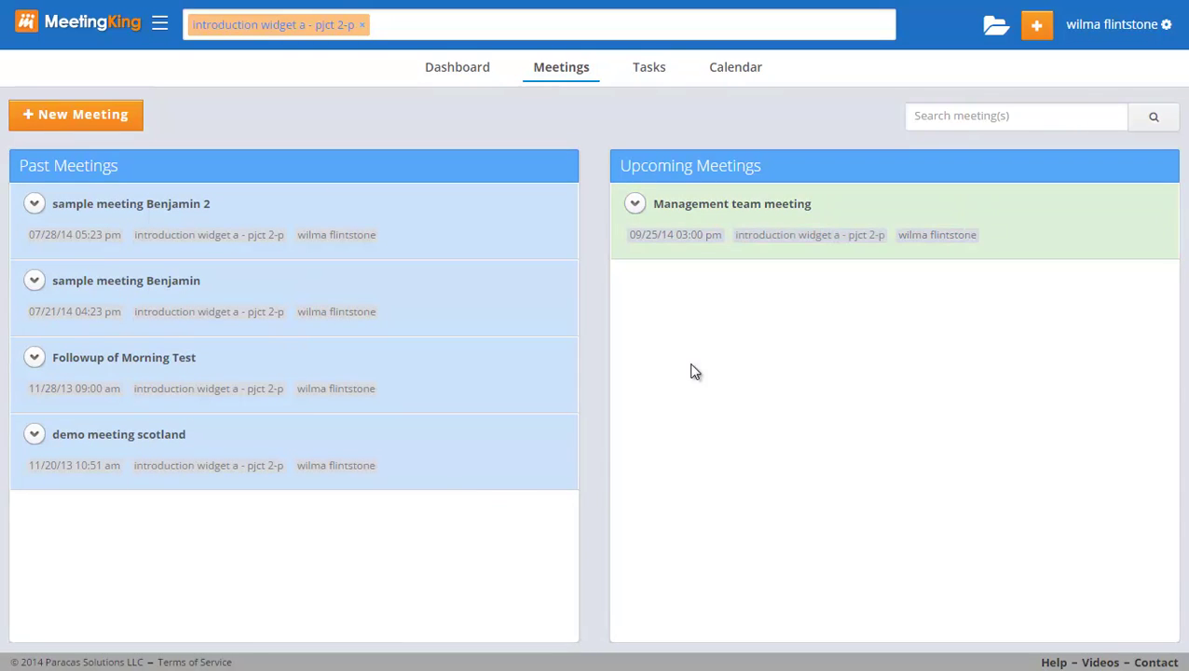
click(363, 26)
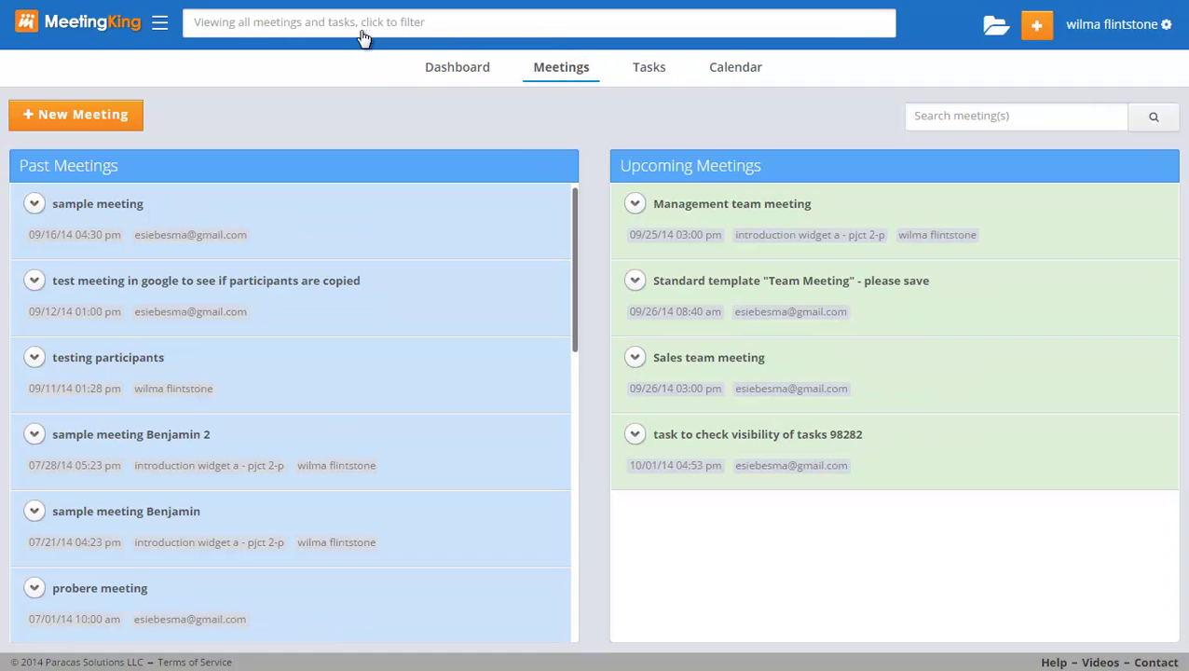
click(650, 68)
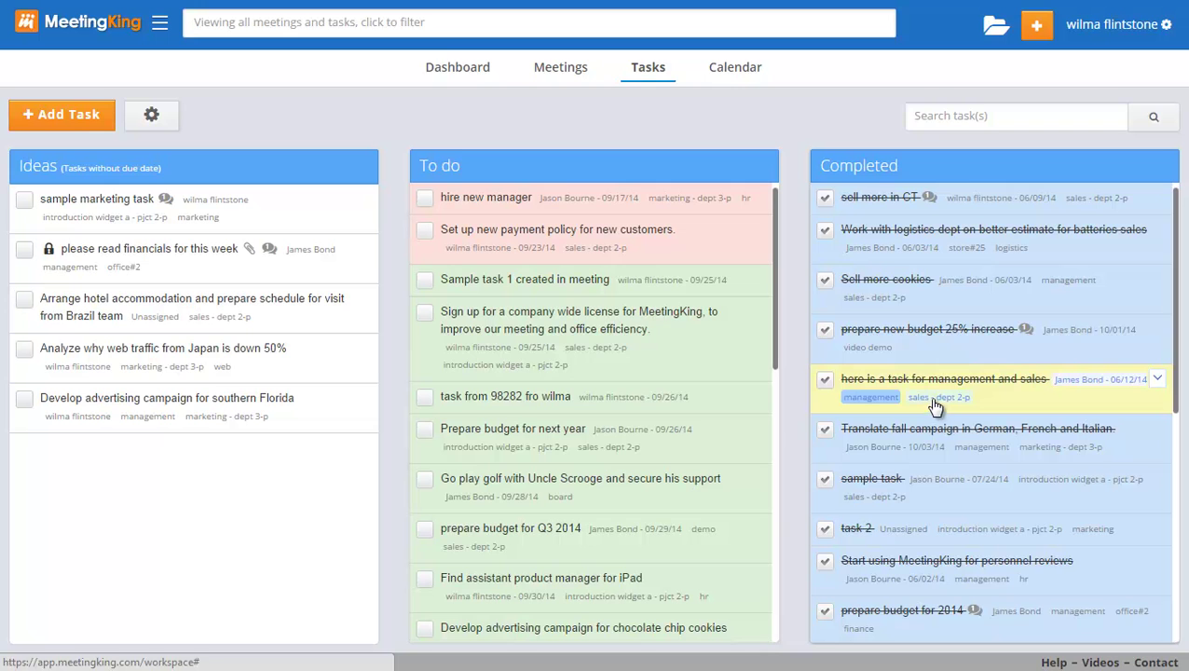
click(588, 348)
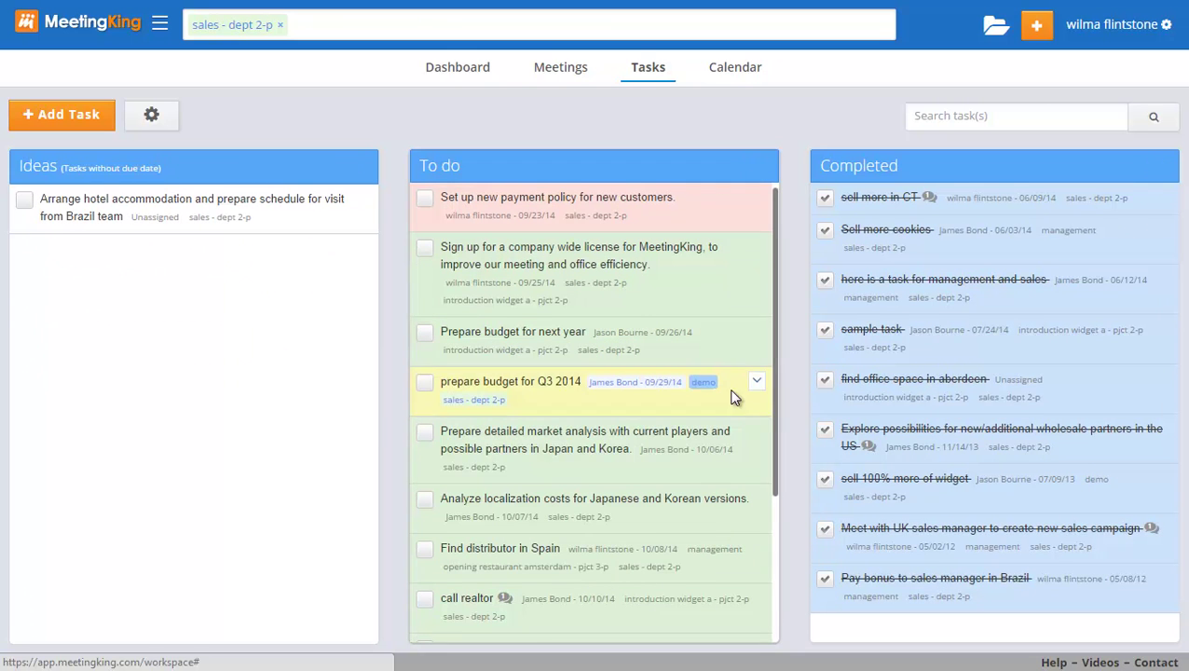
scroll(708, 410, down, 3)
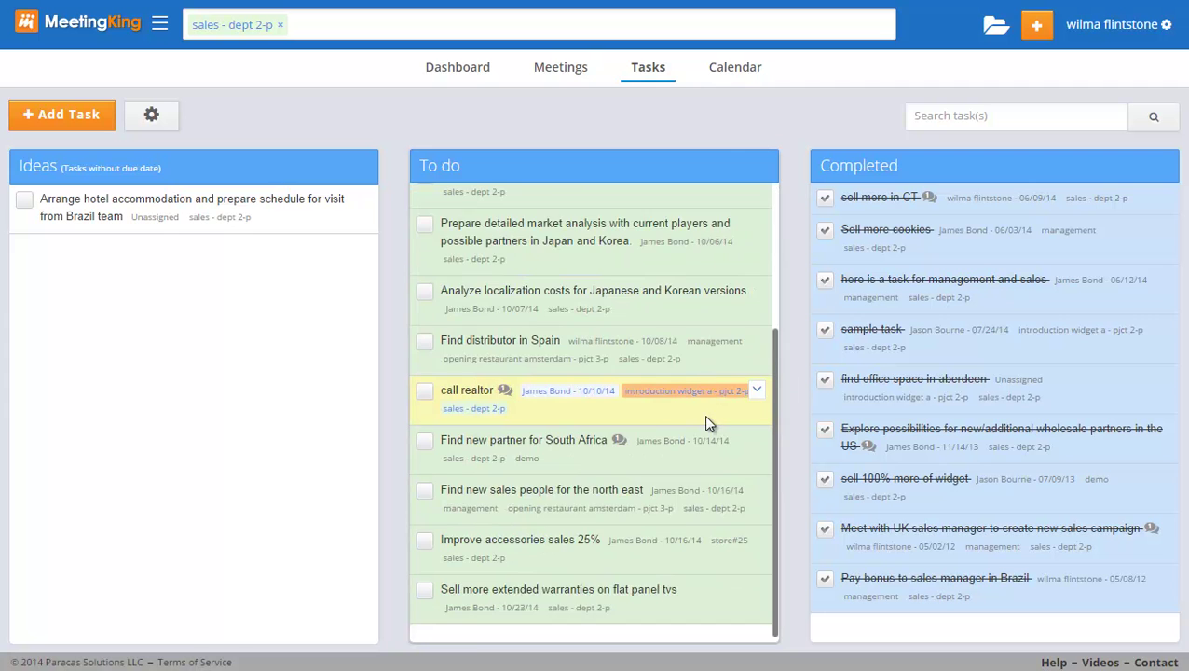
scroll(705, 422, up, 3)
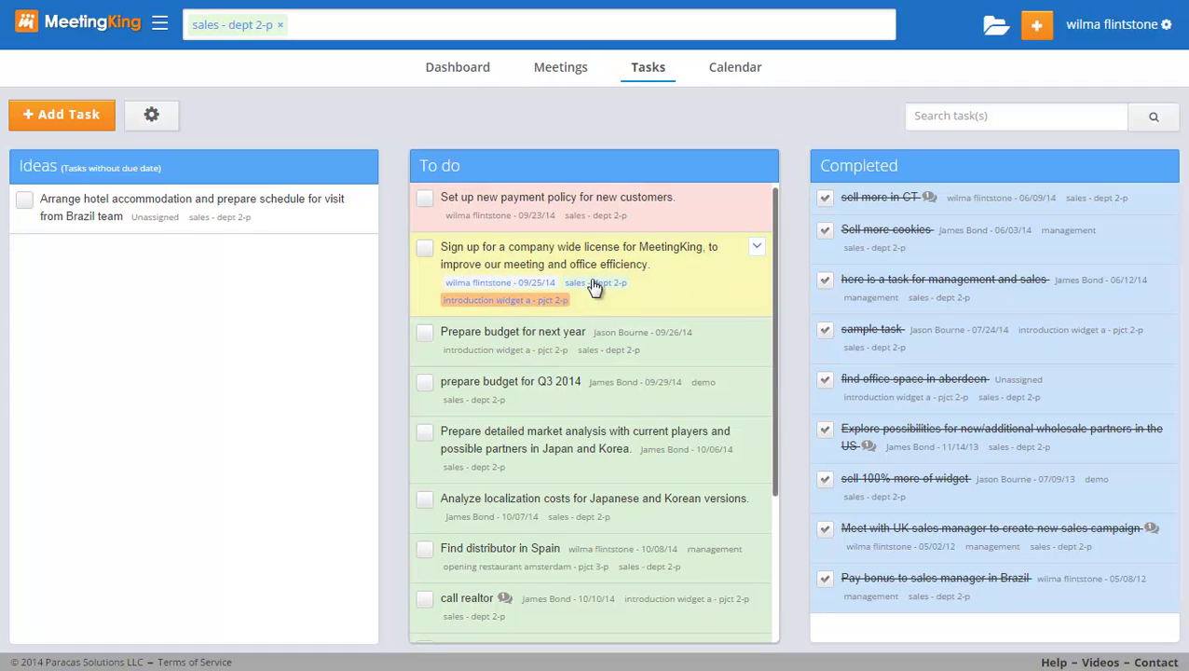
click(500, 300)
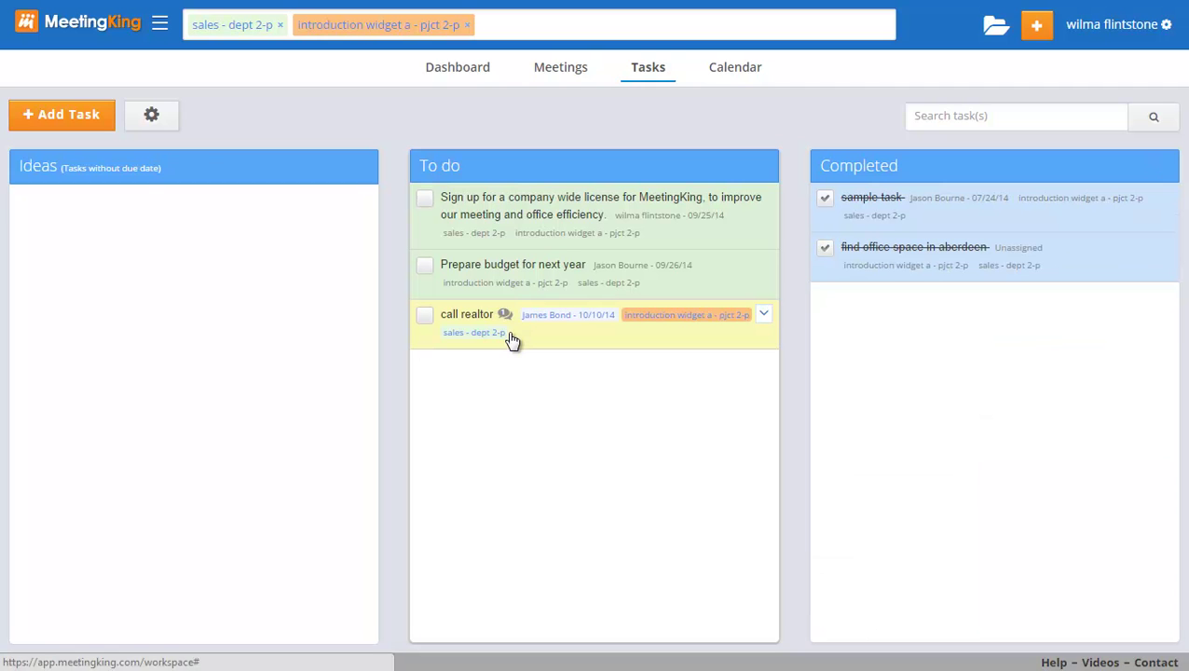
key(F11)
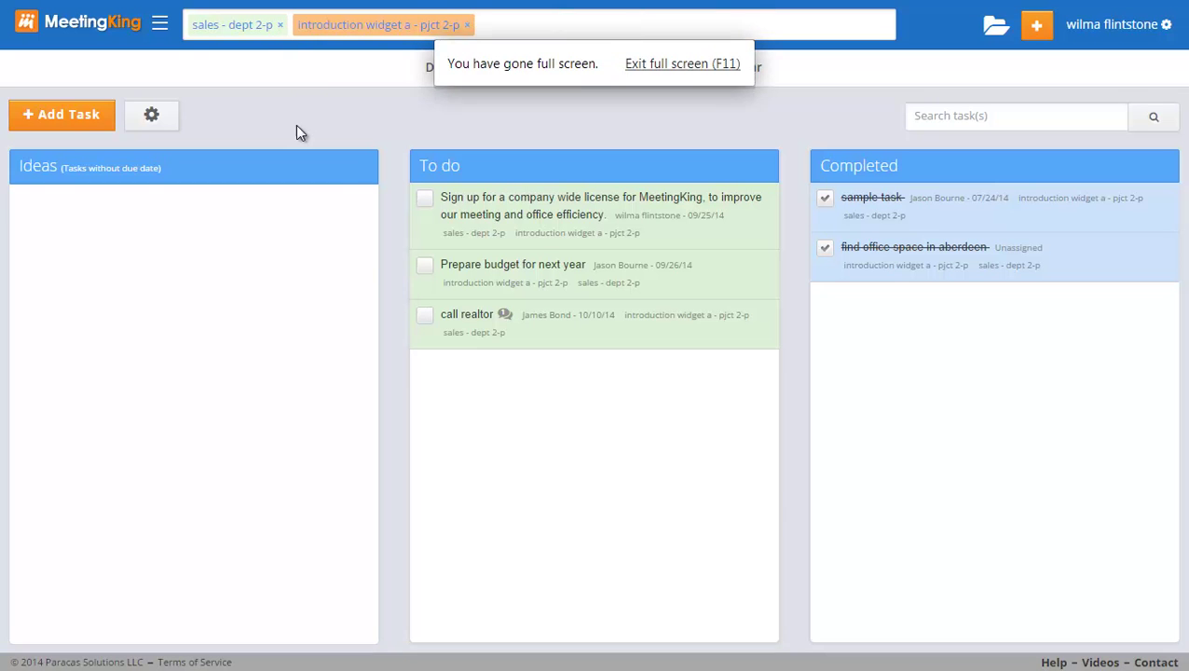
click(280, 25)
click(364, 26)
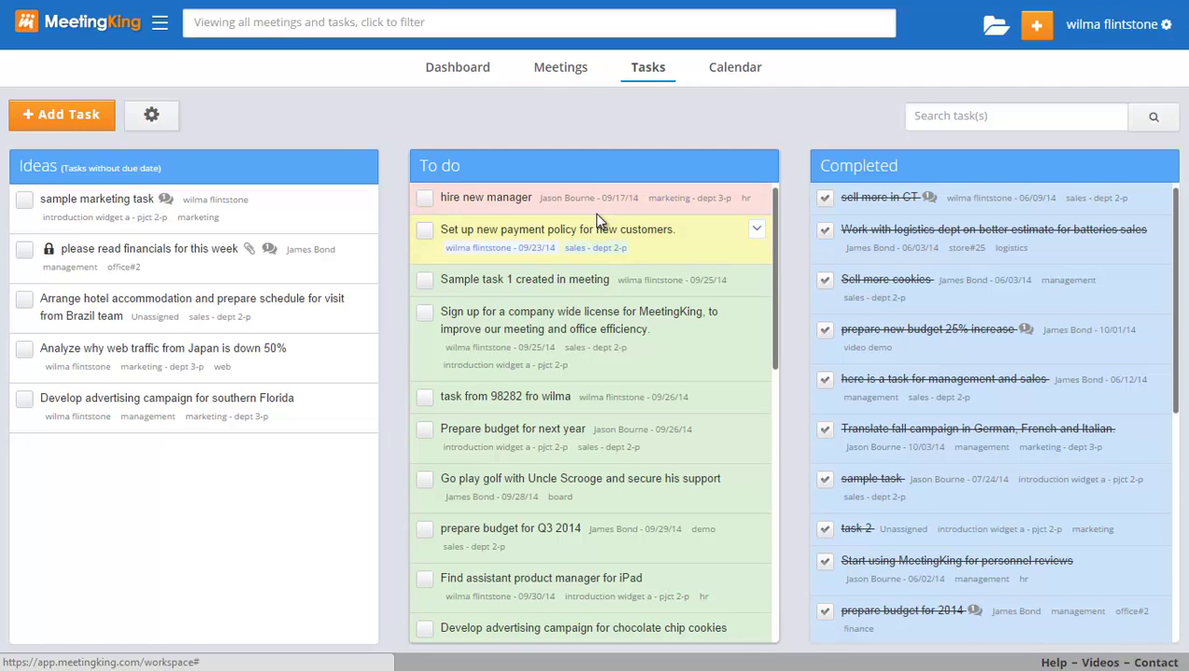
click(570, 199)
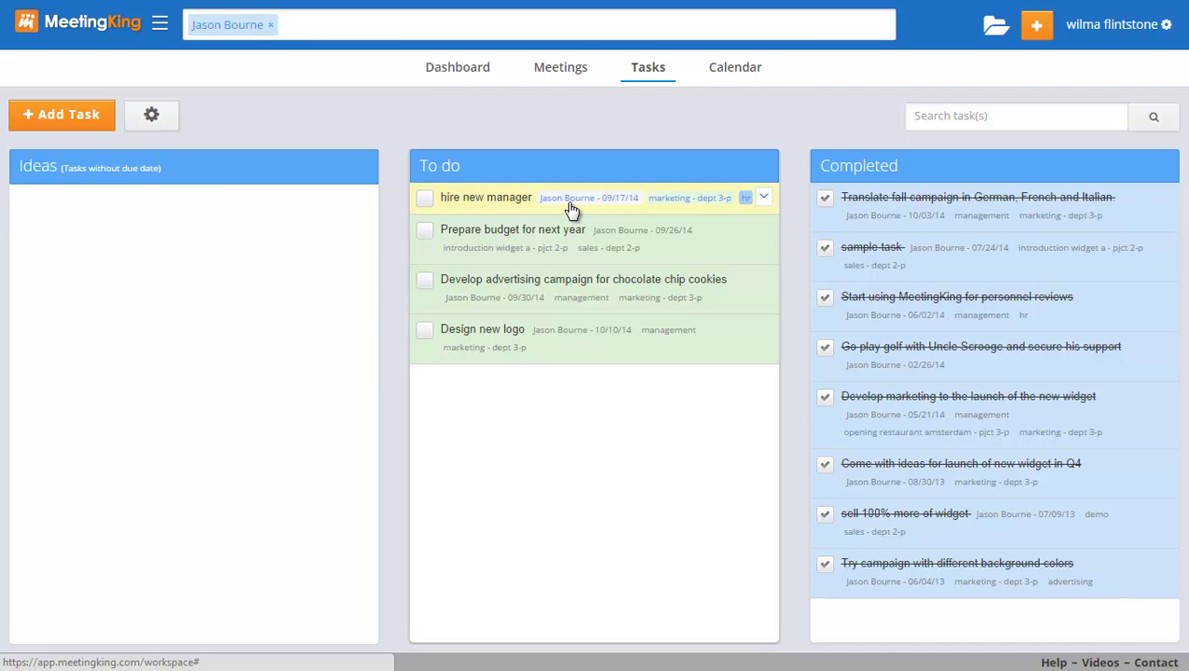
click(765, 200)
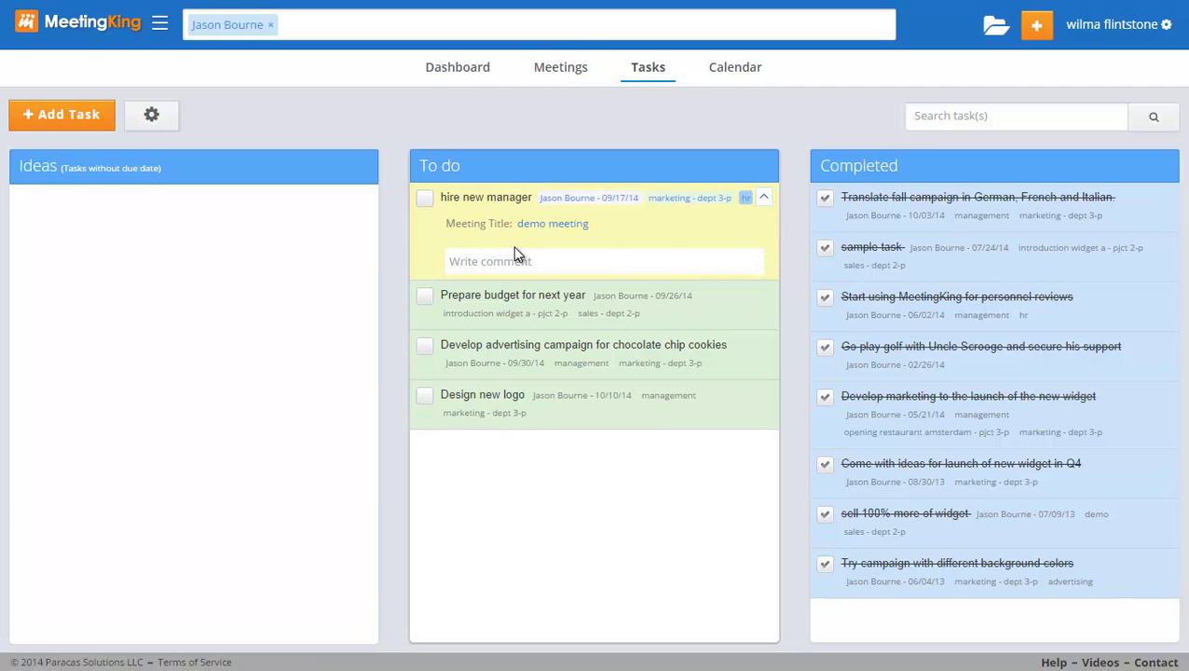
click(514, 259)
text(dfgdfg)
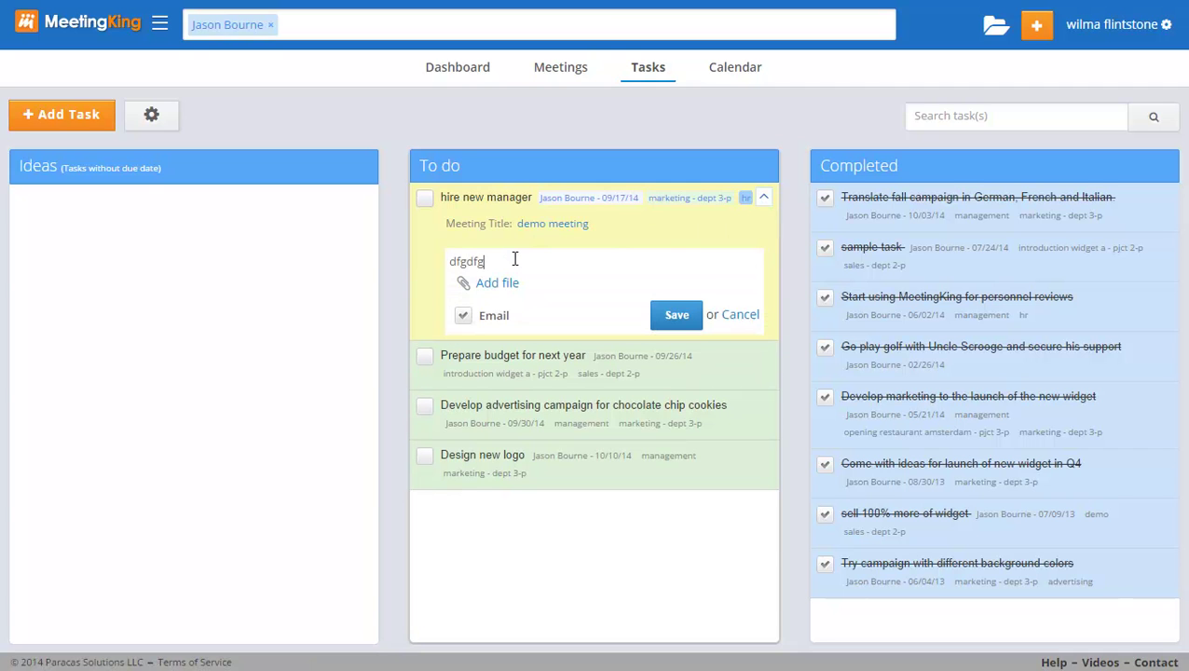
click(735, 314)
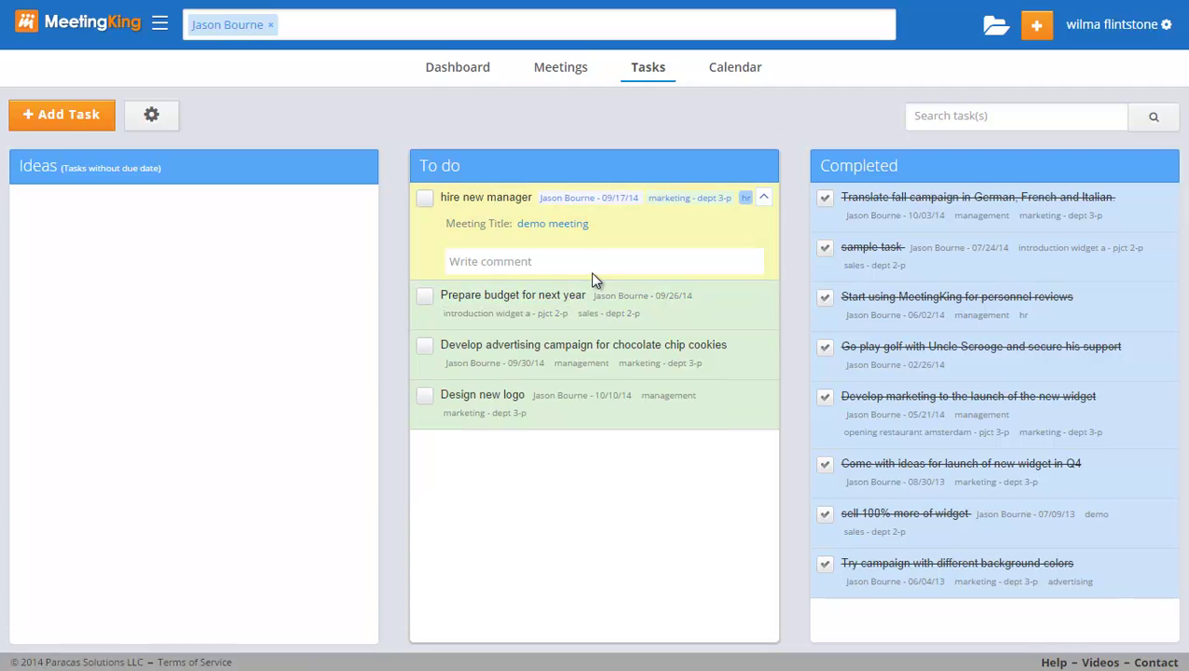
click(491, 200)
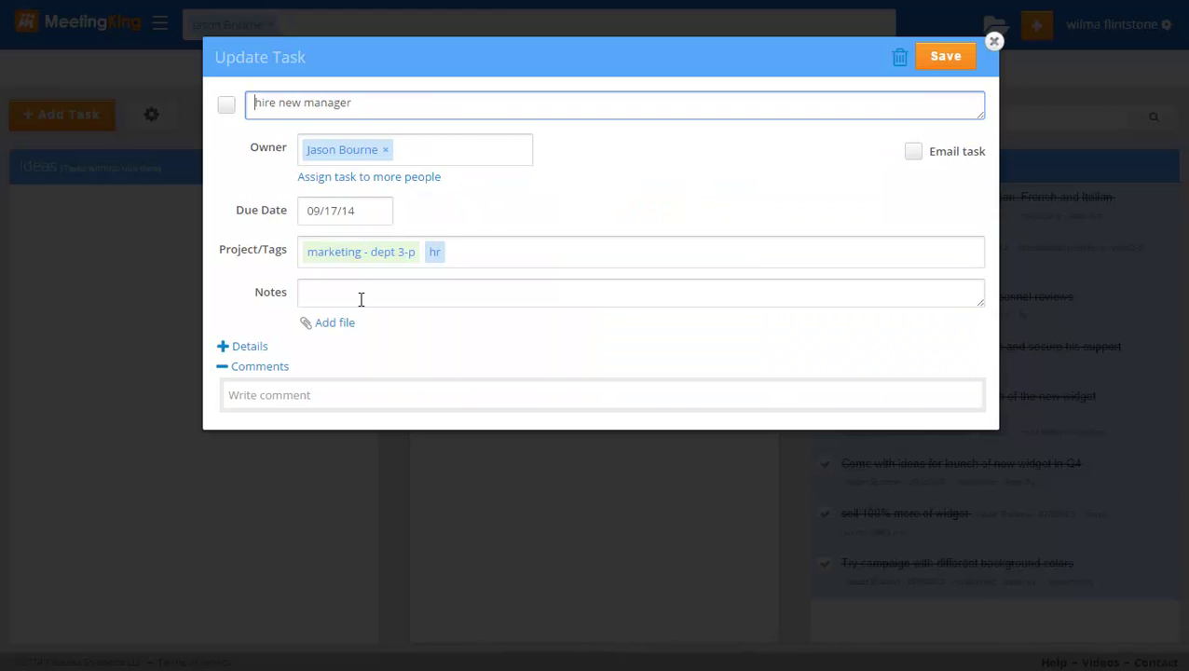
click(247, 349)
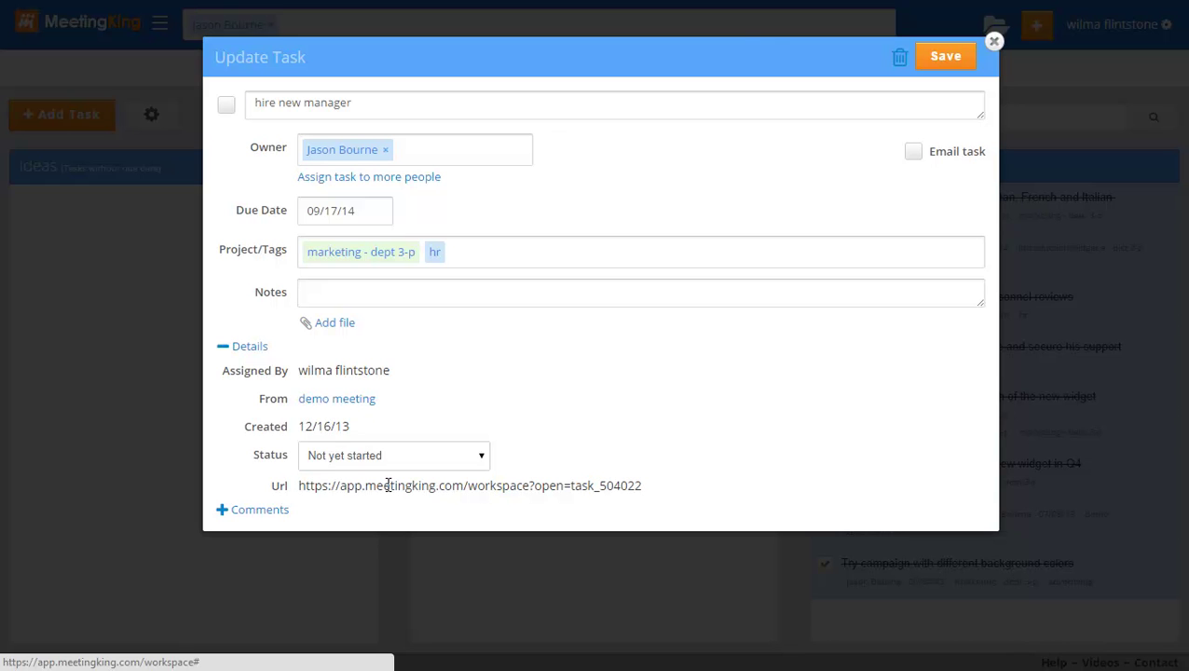
click(945, 58)
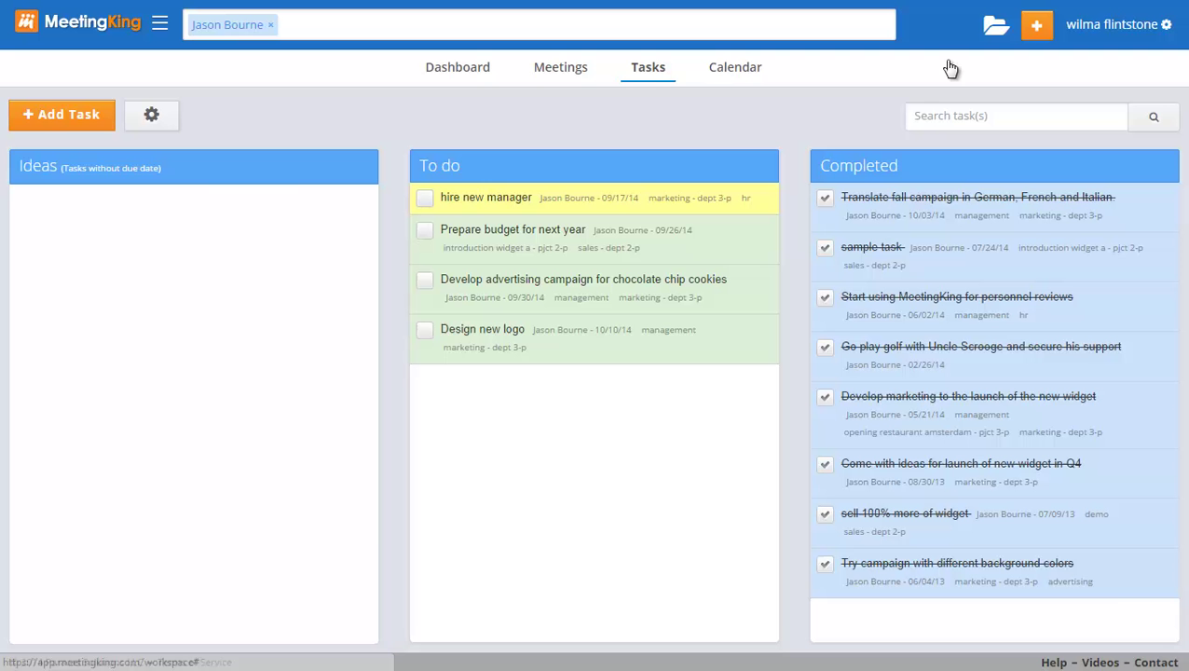
Show the calendar without the owner filter, briefly filter by 'sales - dept 2-p', then clear it.
click(741, 74)
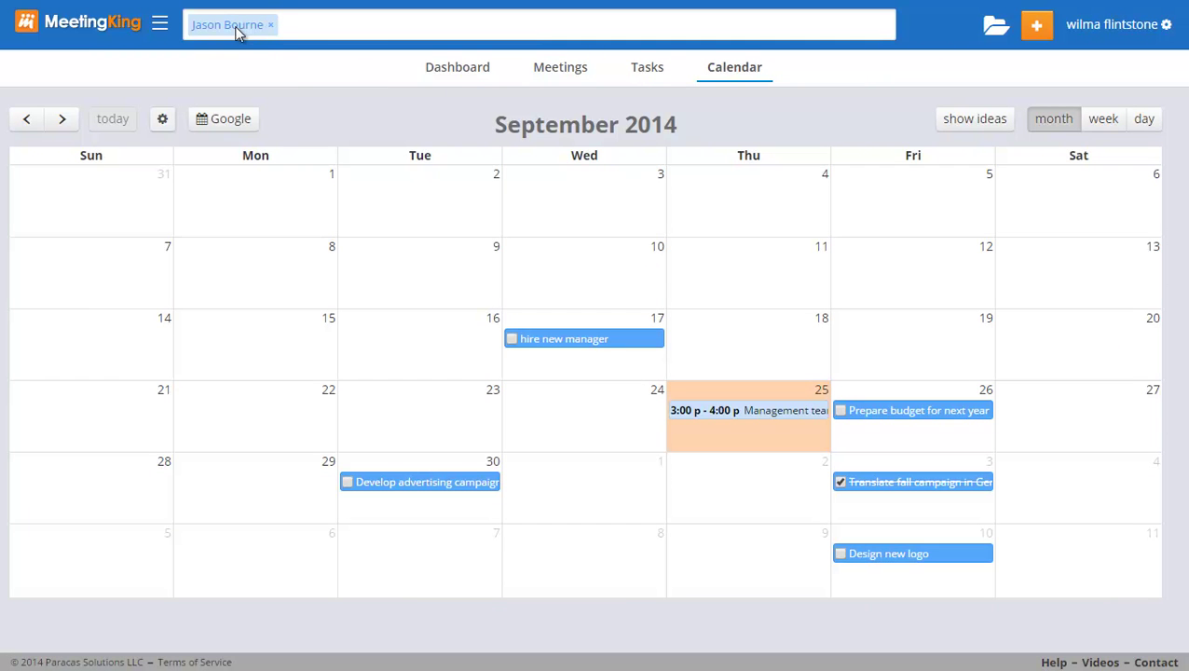
click(270, 27)
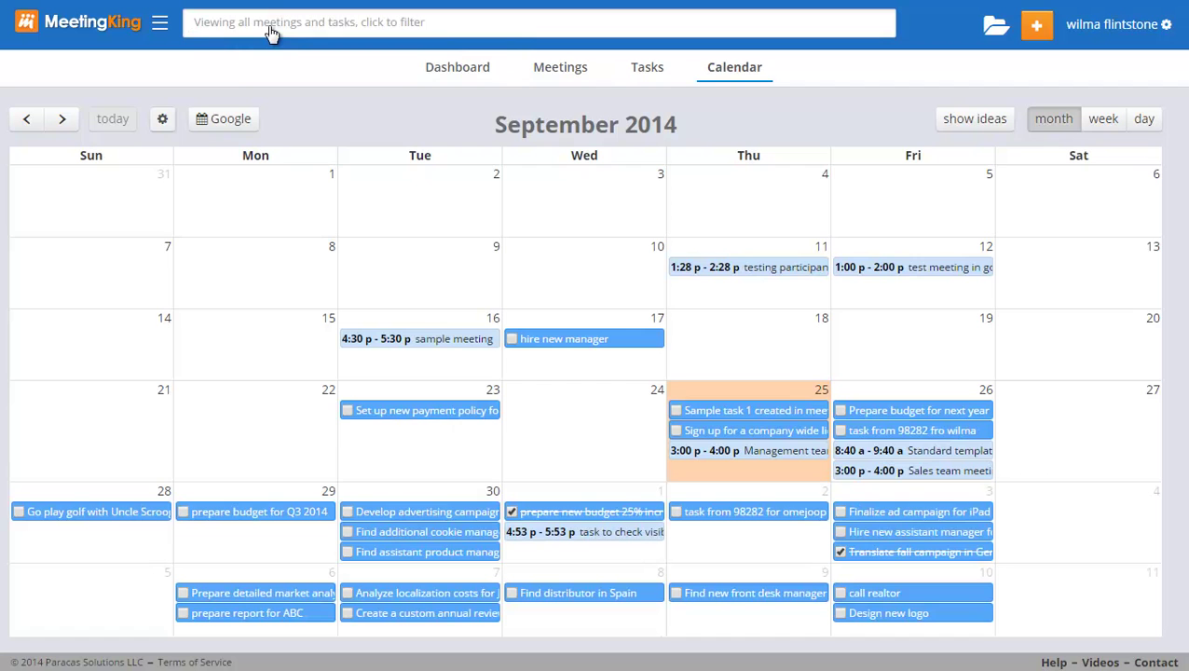
mouse_move(610, 354)
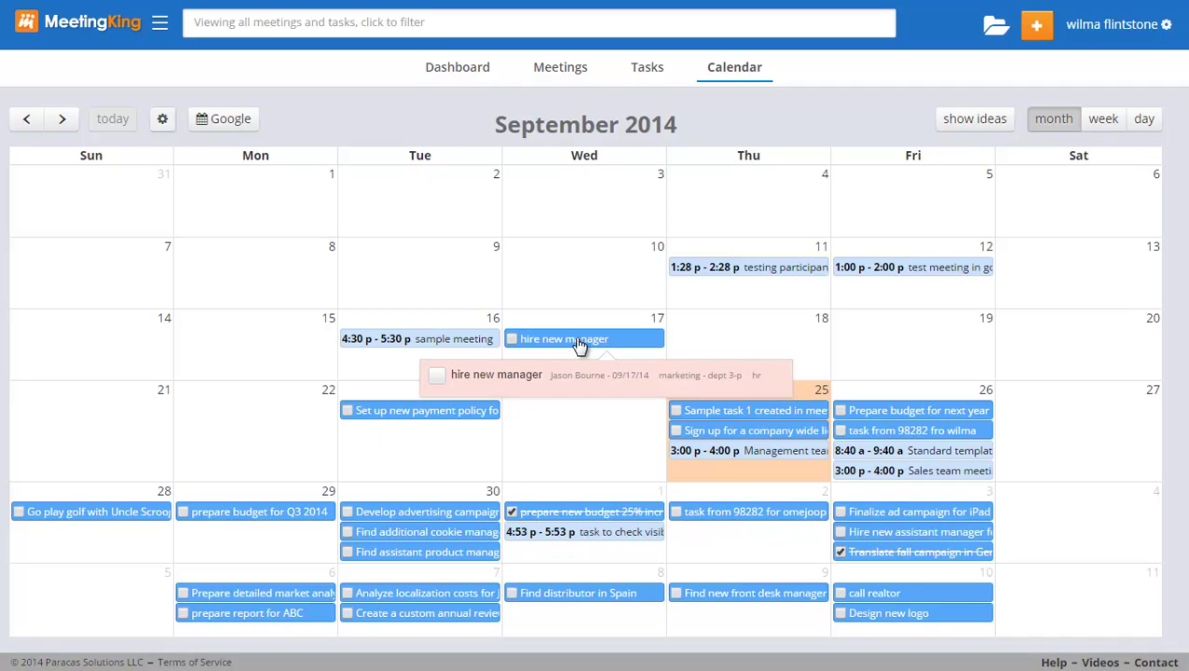
mouse_move(430, 422)
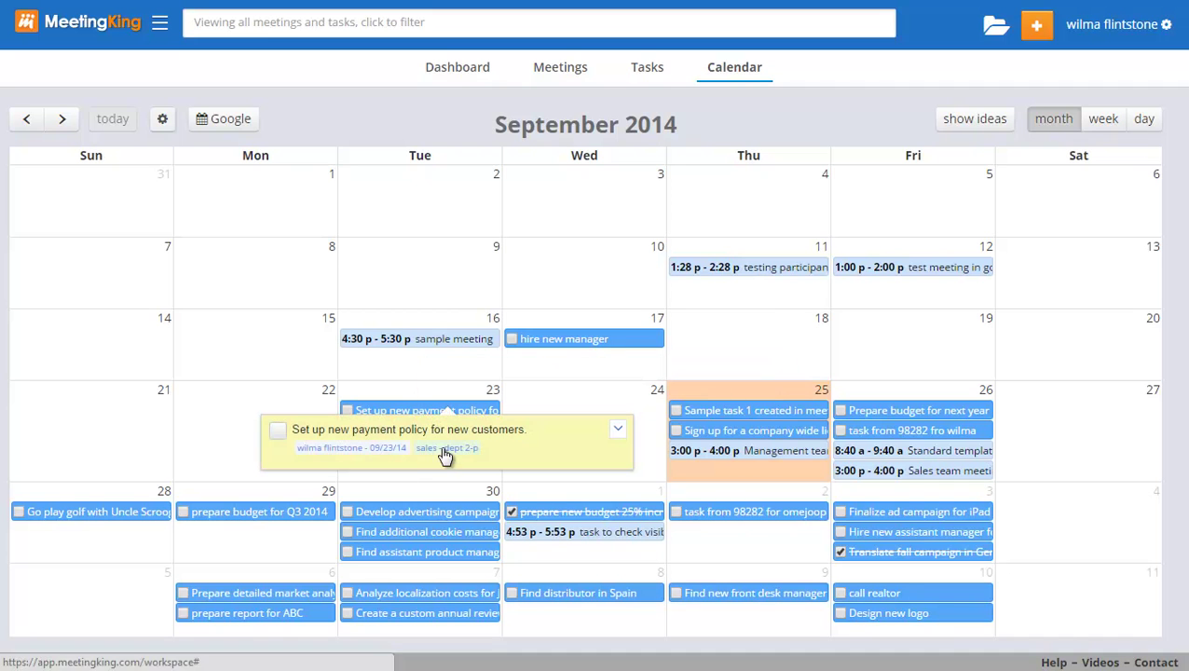
click(446, 452)
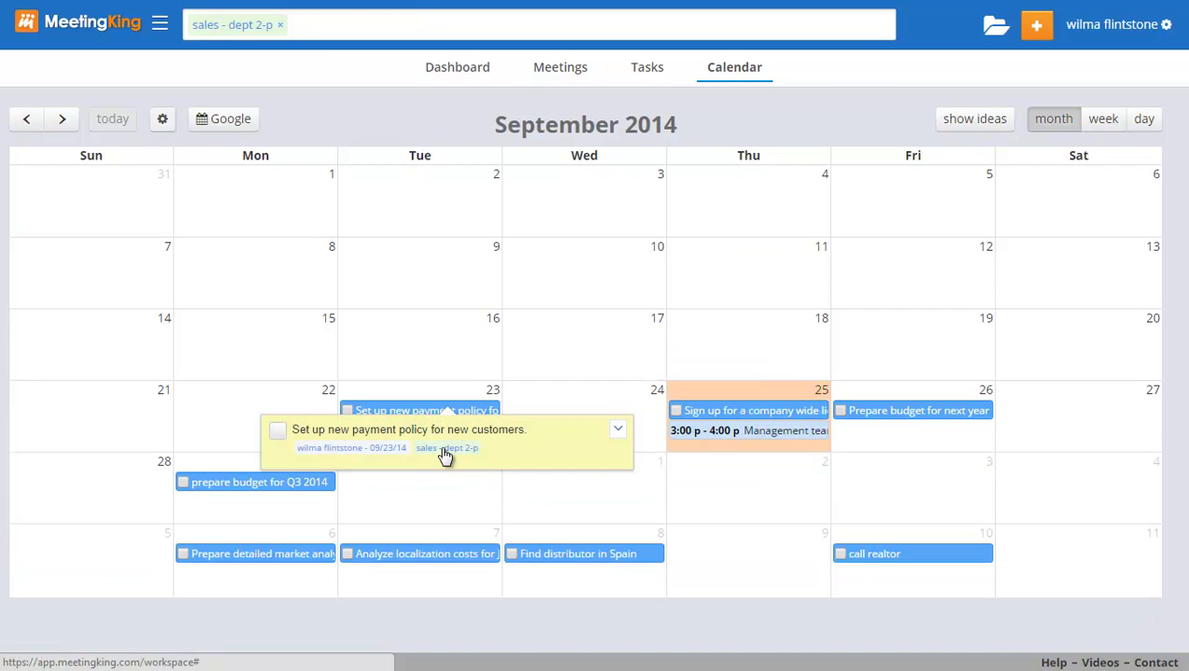
click(283, 26)
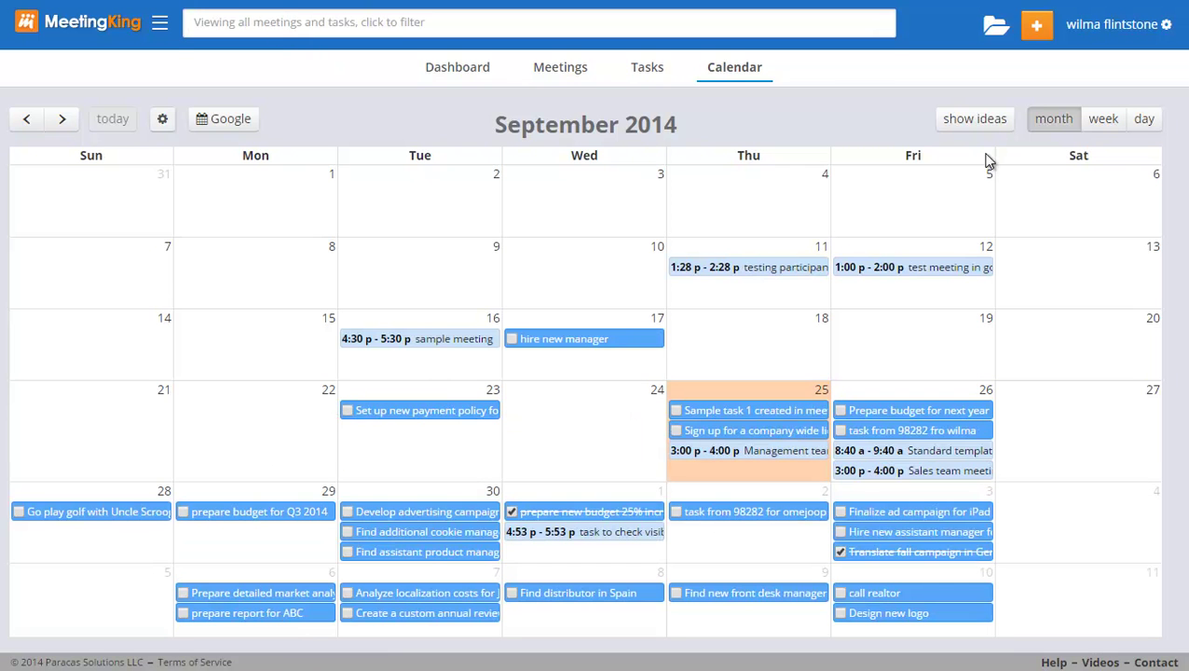
Show the Ideas panel and schedule sample marketing task on Thursday, 2 October.
click(972, 127)
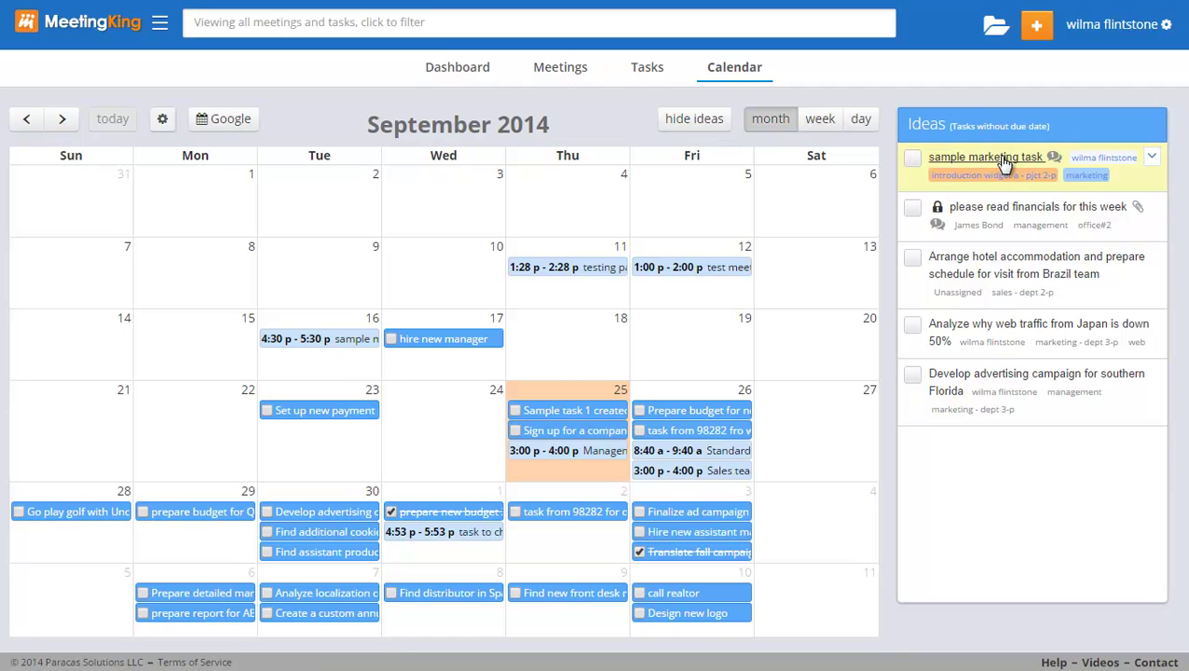
drag(1005, 163, 601, 549)
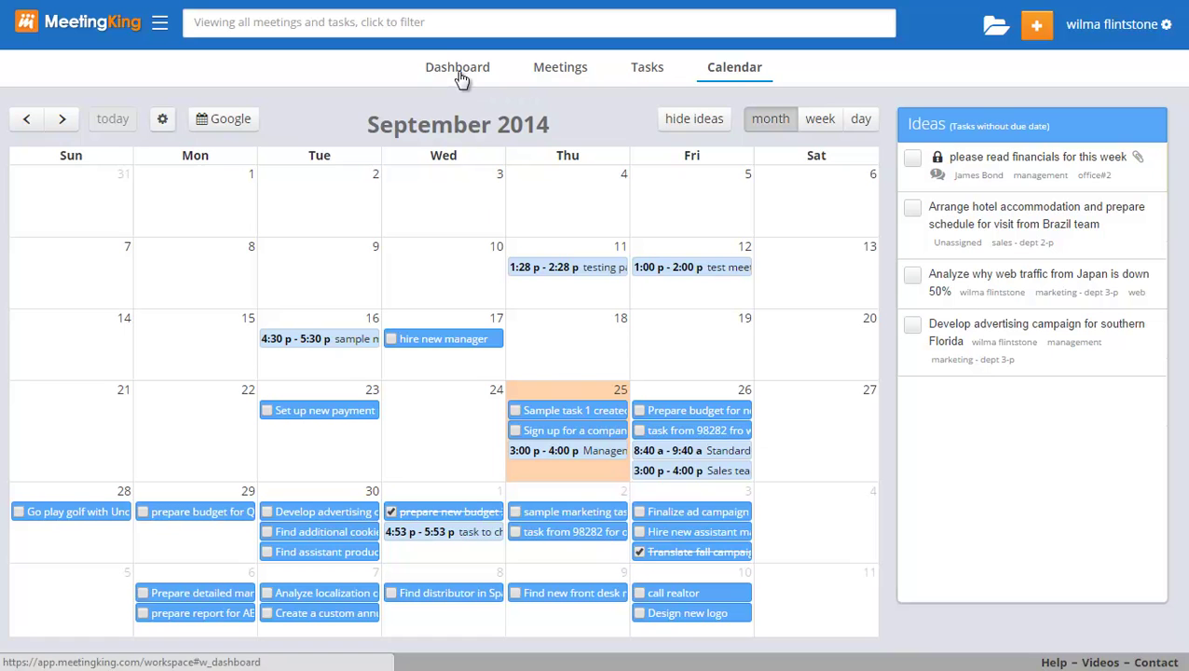
Go to the Preferences page of My Account settings through the user menu.
click(1117, 31)
click(1091, 64)
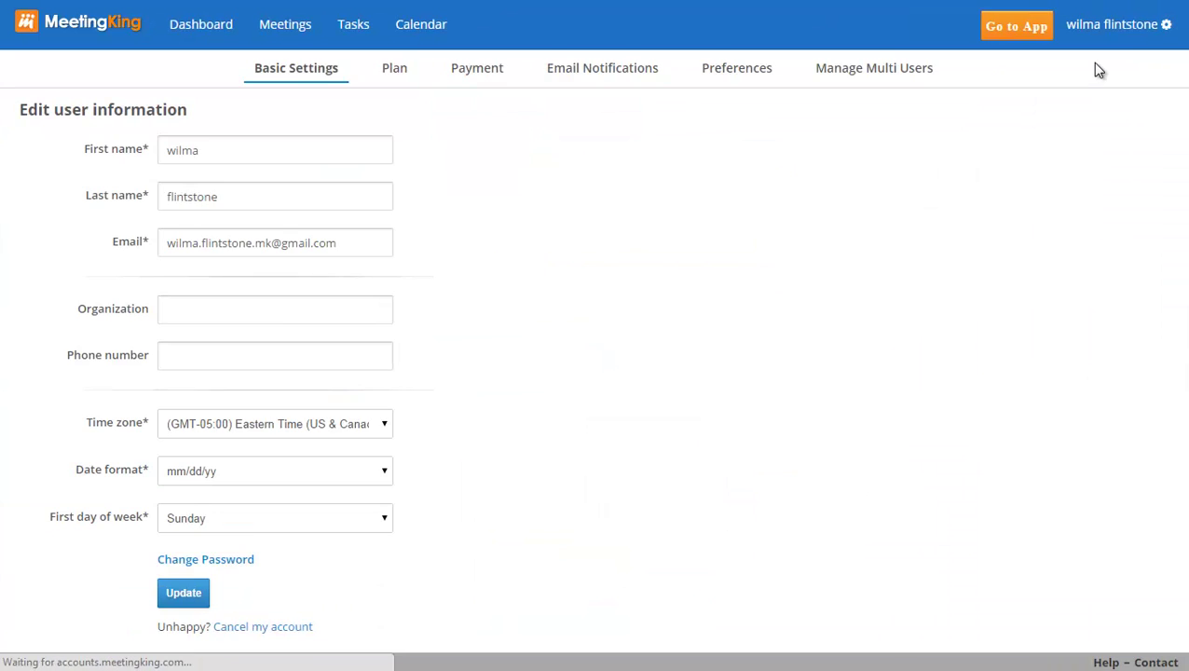
click(744, 72)
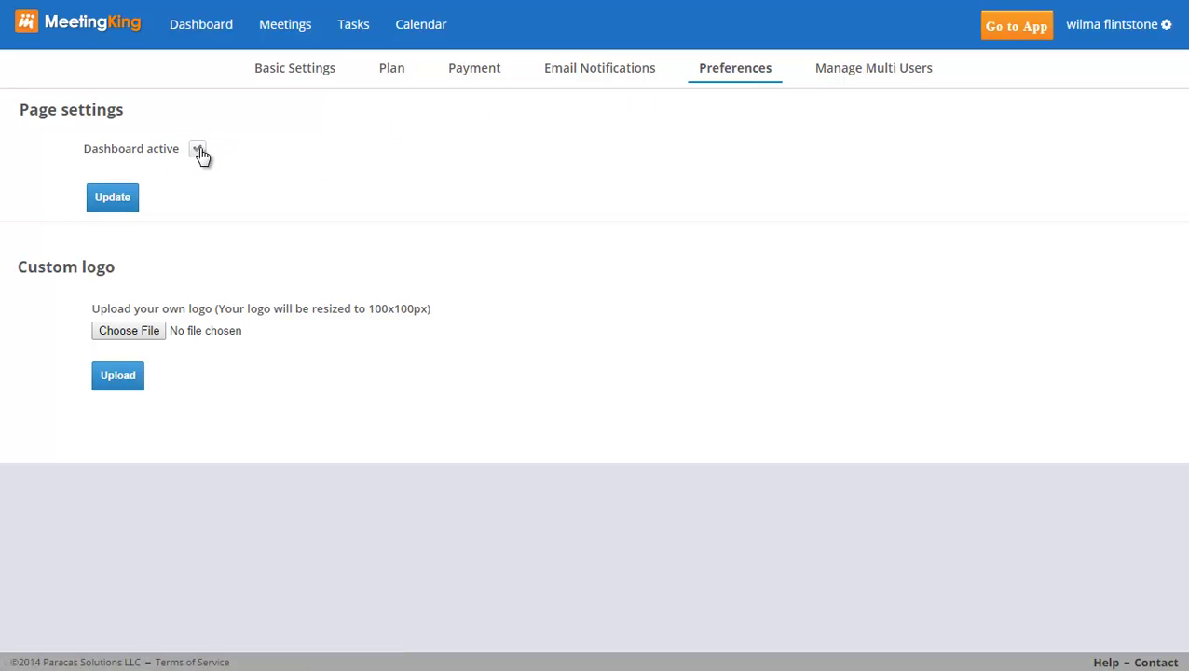
click(198, 27)
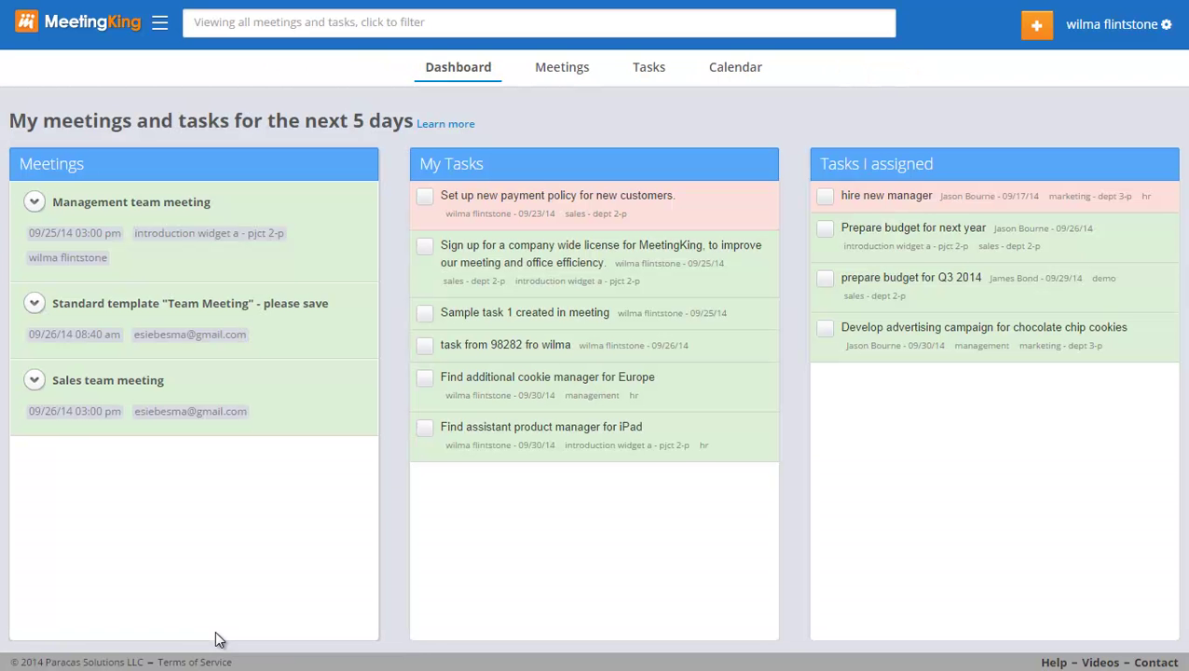